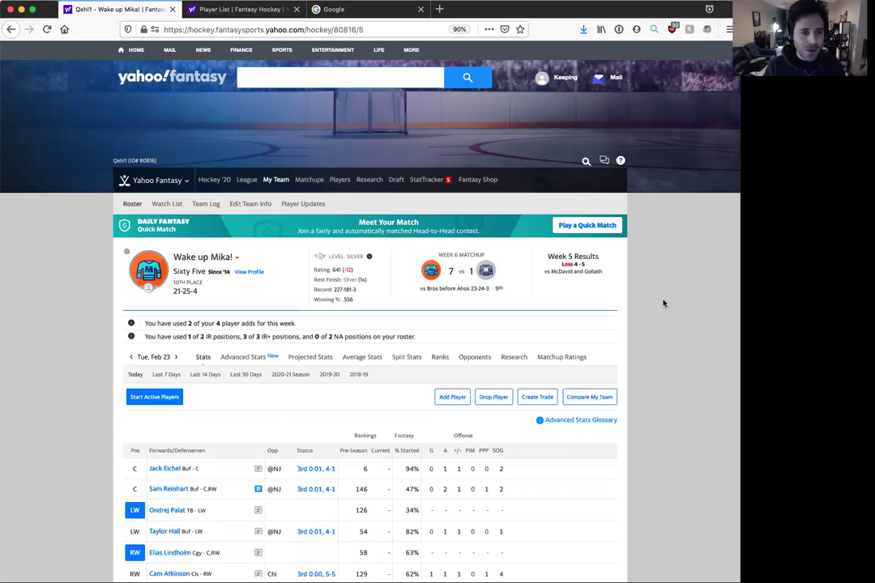
In the Google tab, go to keepingkarlsson.com/tools to load the Fantasy Hockey Tools sheet.
key("super+3")
type("k")
key("super+l")
type("kee")
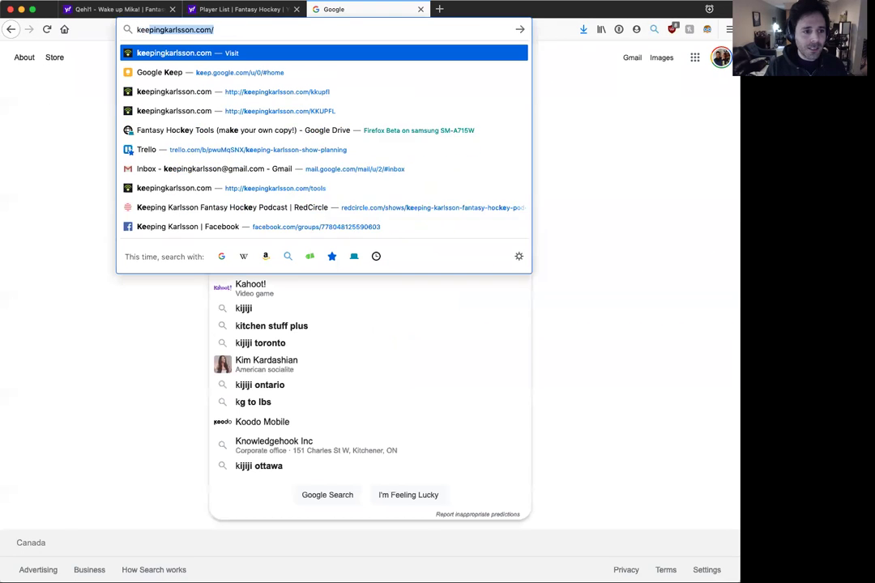
type("pingkarlsson.com/t")
key("Return")
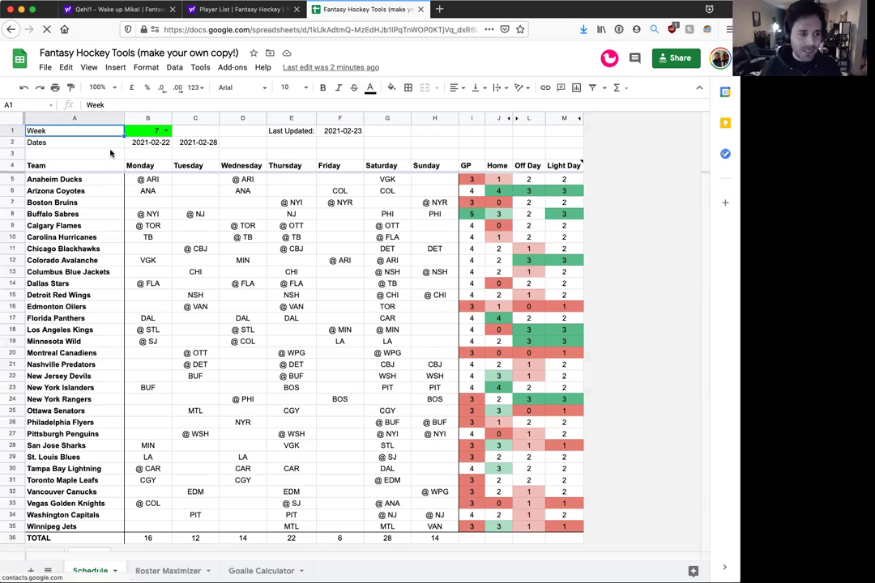
Look over the File menu and a few schedule cells, then set Week to 8.
left_click(45, 68)
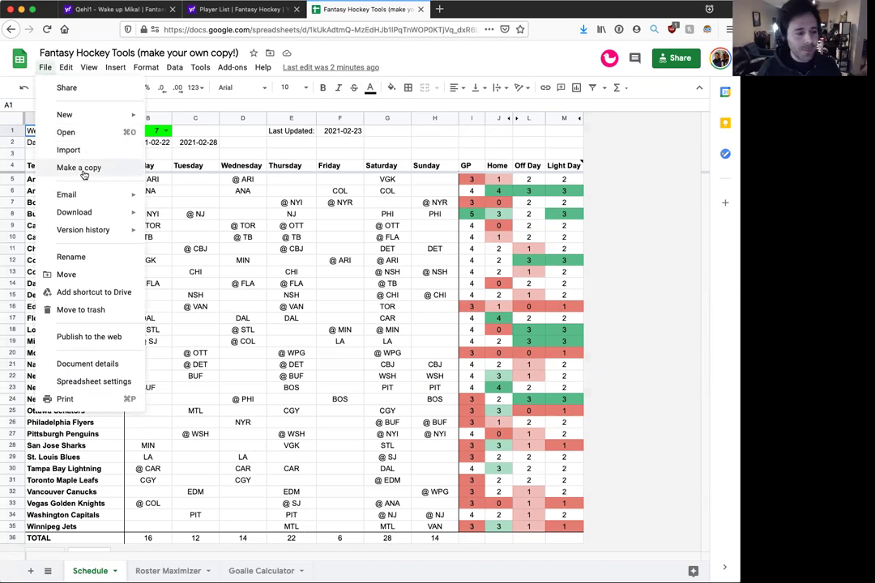
left_click(241, 260)
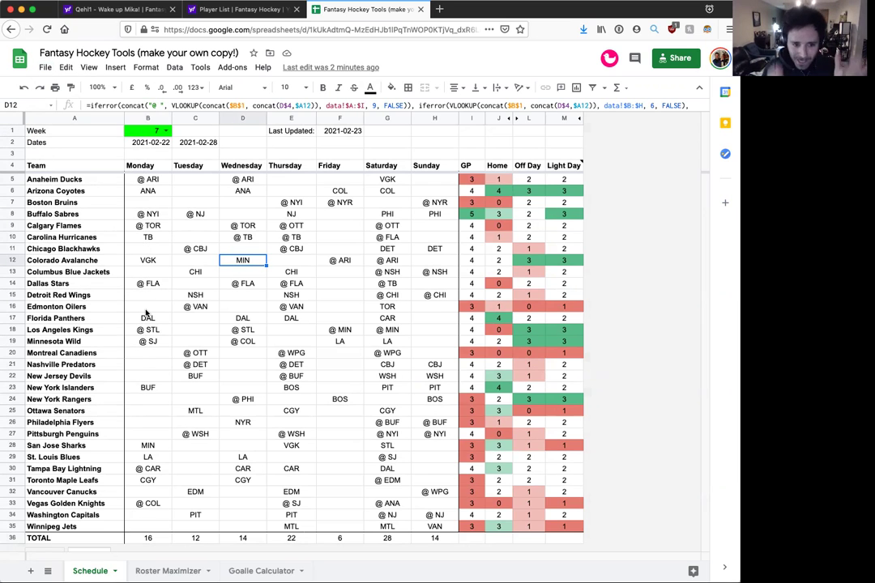
left_click(81, 318)
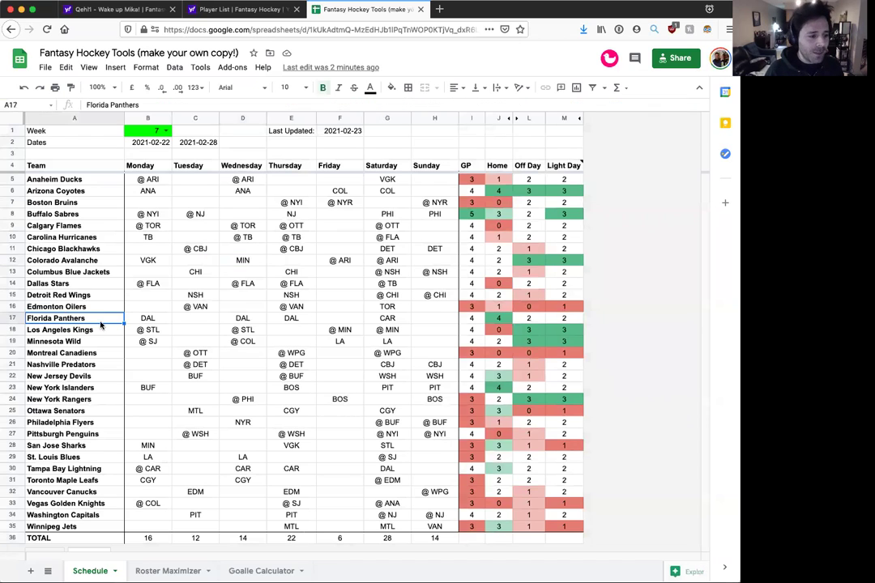
left_click(195, 353)
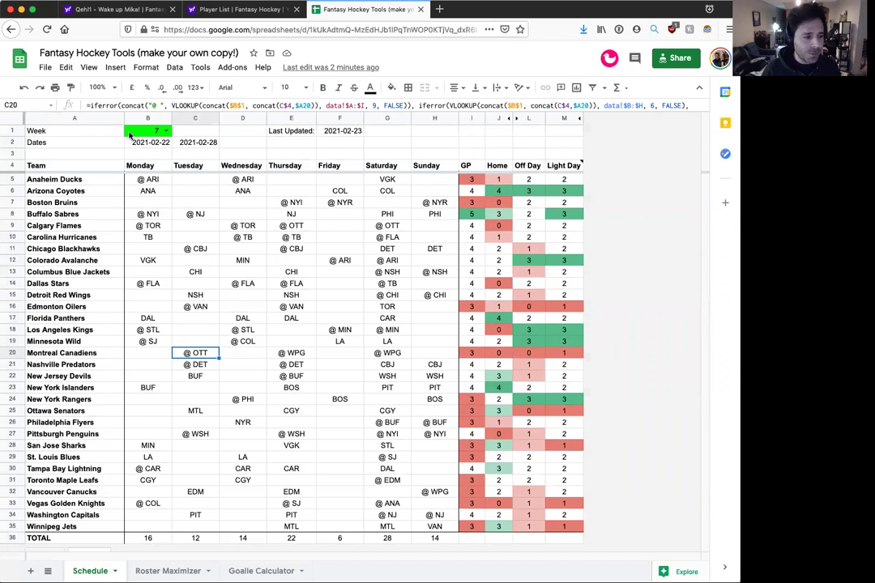
left_click(166, 131)
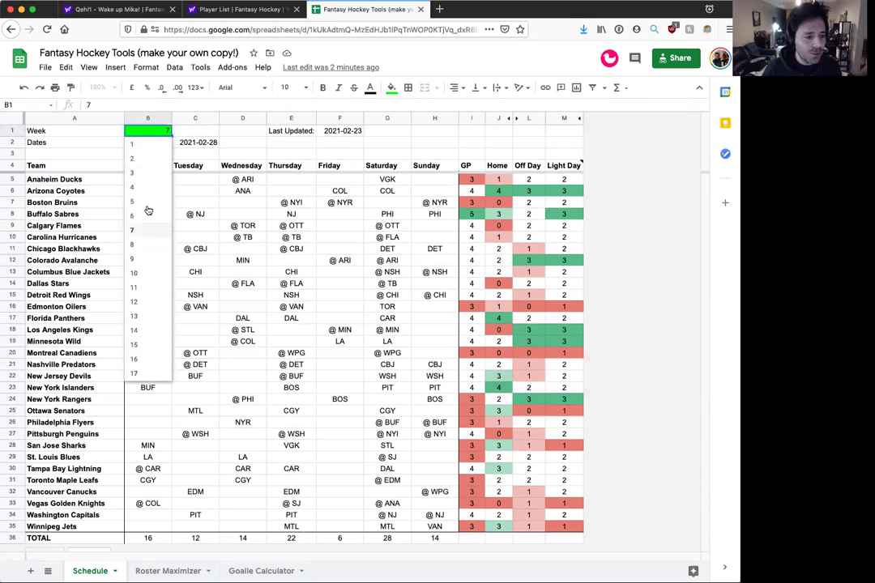
left_click(145, 247)
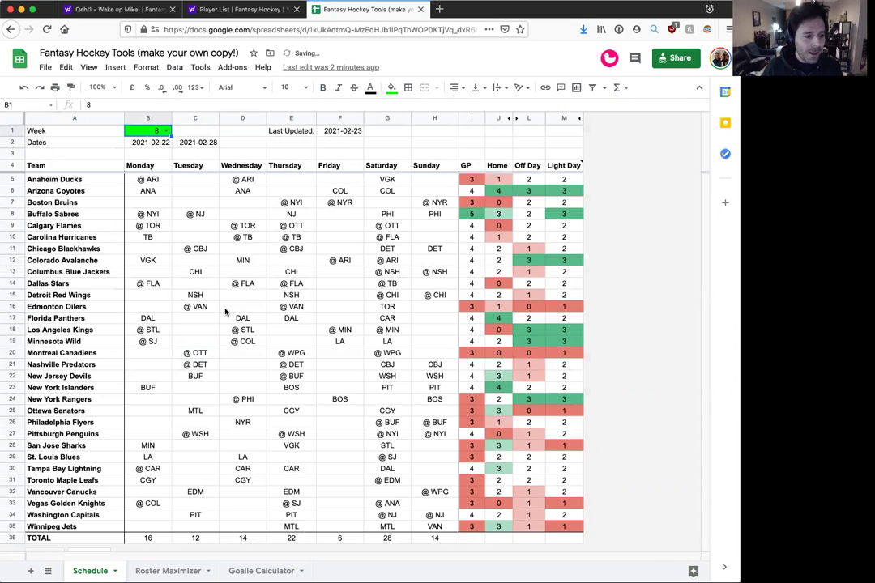
Set the schedule back to week 7 and inspect the lookup formula in E19.
left_click(166, 132)
left_click(147, 230)
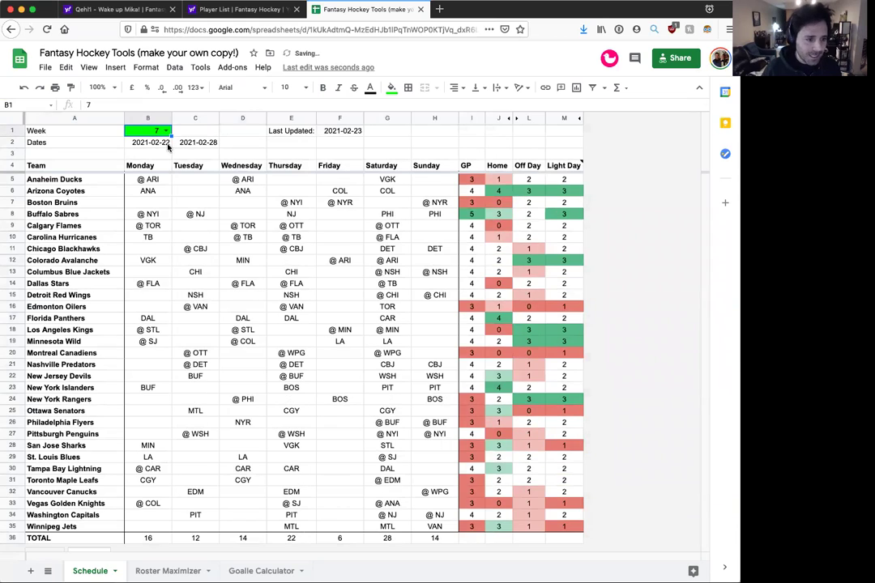
left_click(291, 341)
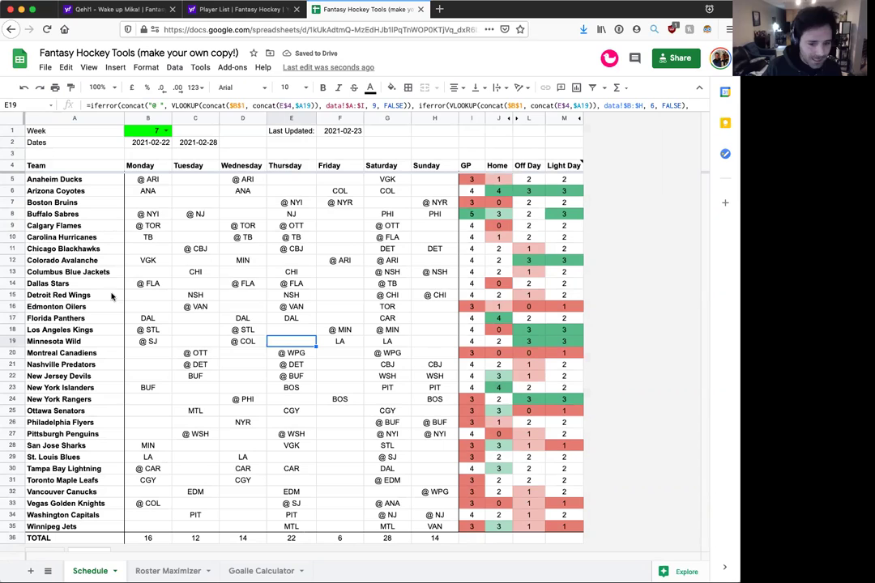
Inspect the Dallas Stars row formulas for games, home games, off days and Light Day.
left_click(85, 283)
left_click(154, 283)
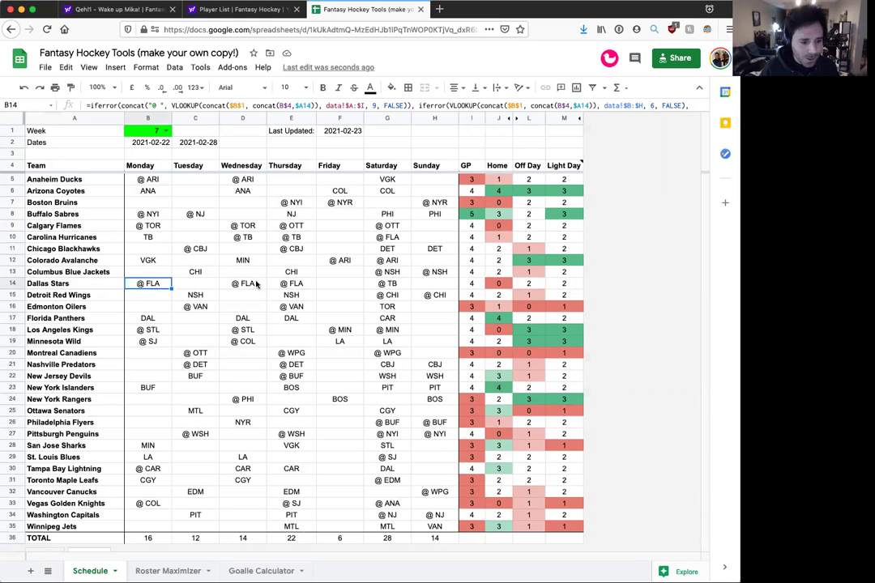
left_click(389, 286)
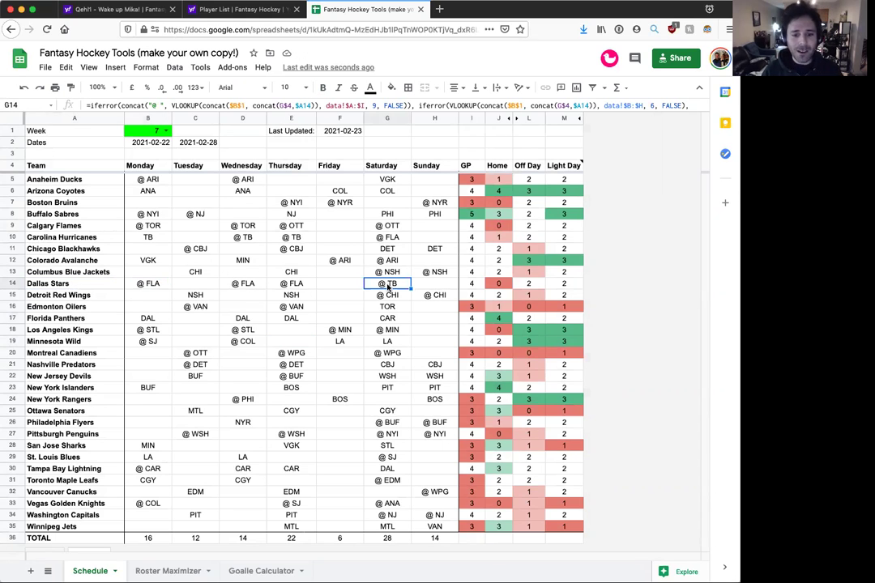
left_click(474, 286)
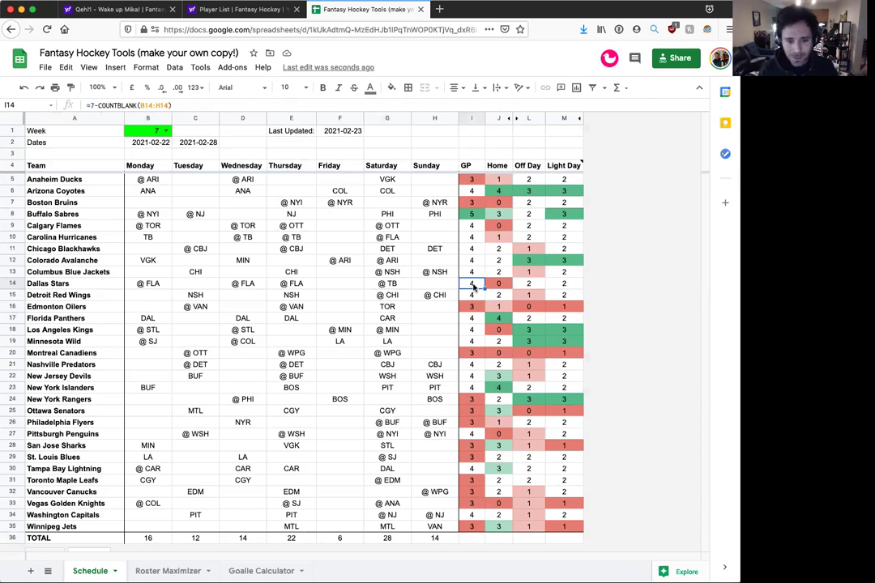
left_click(503, 286)
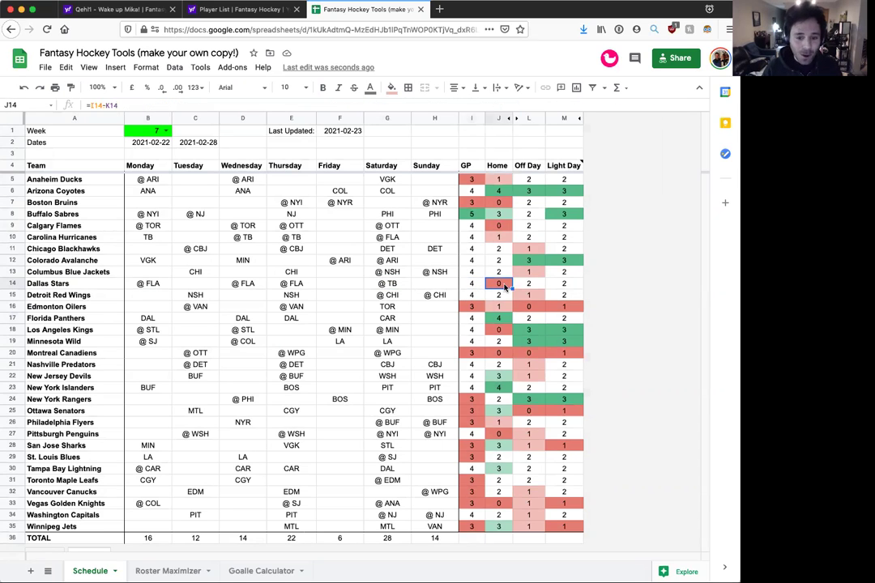
left_click(531, 283)
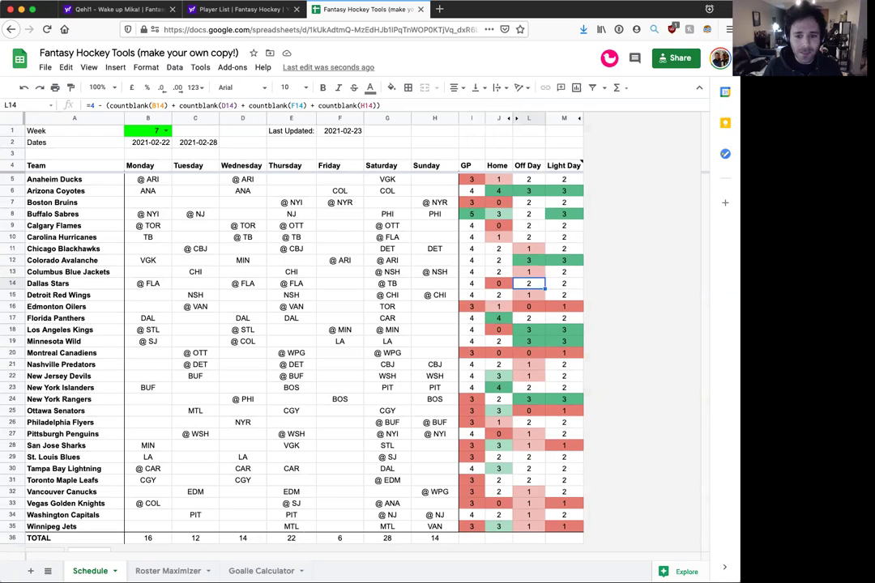
left_click(564, 283)
Check the L23, M18 and M20 values, then go to the Roster Maximizer sheet.
mouse_move(573, 169)
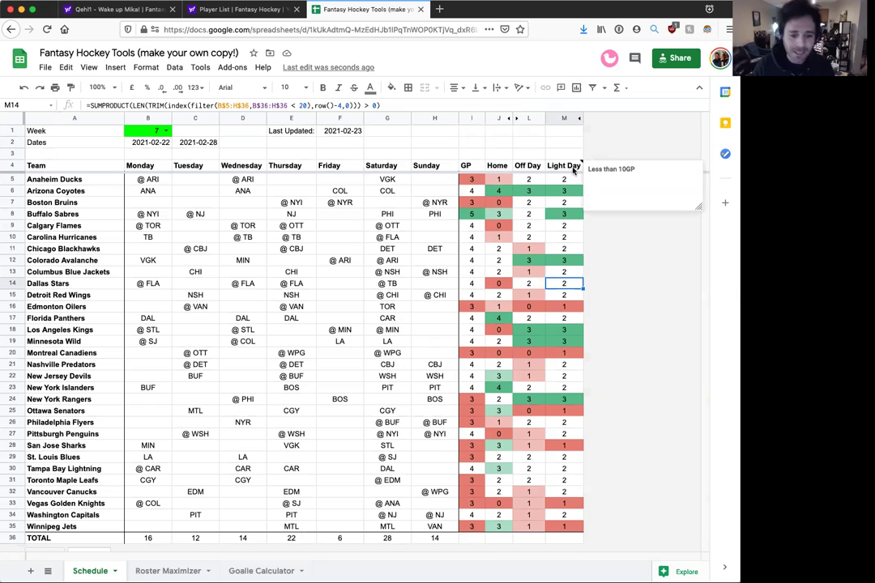
left_click(528, 387)
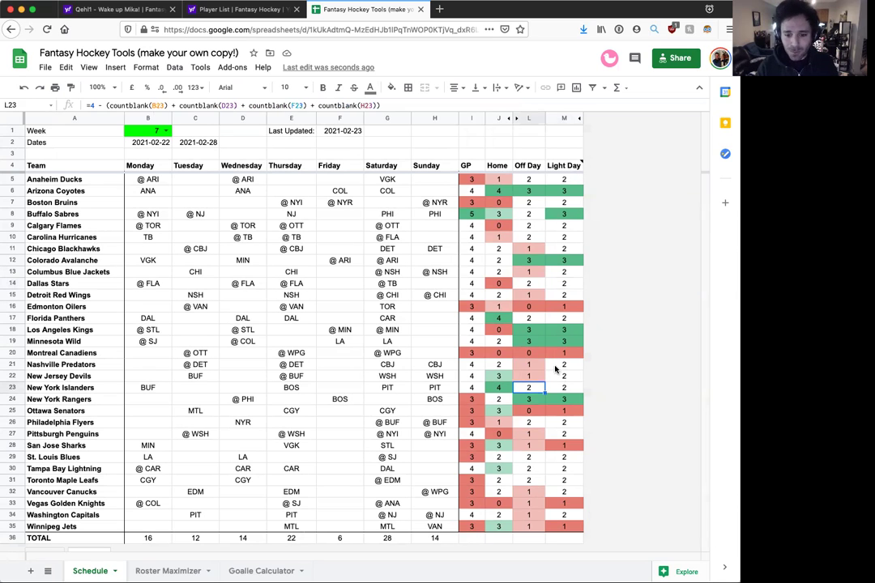
left_click(564, 330)
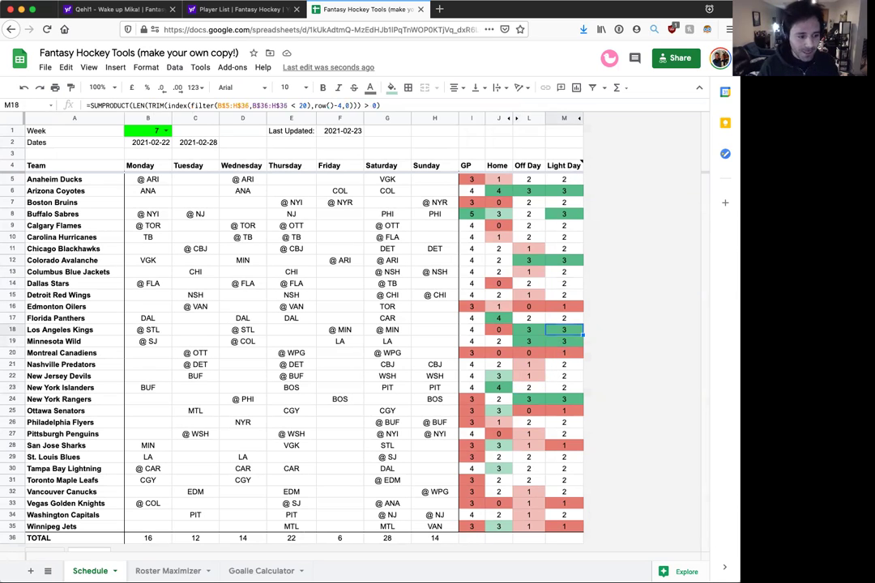
key("Down")
key("Down")
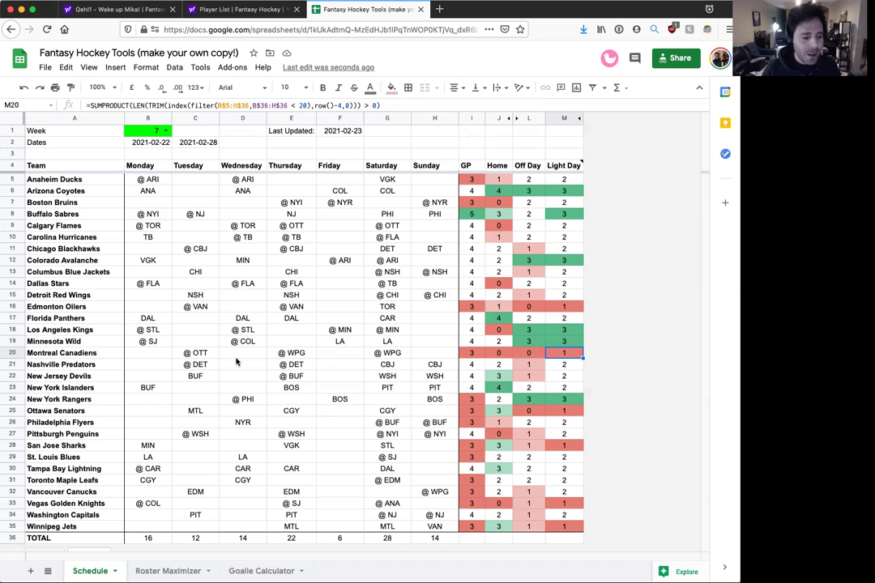
left_click(168, 570)
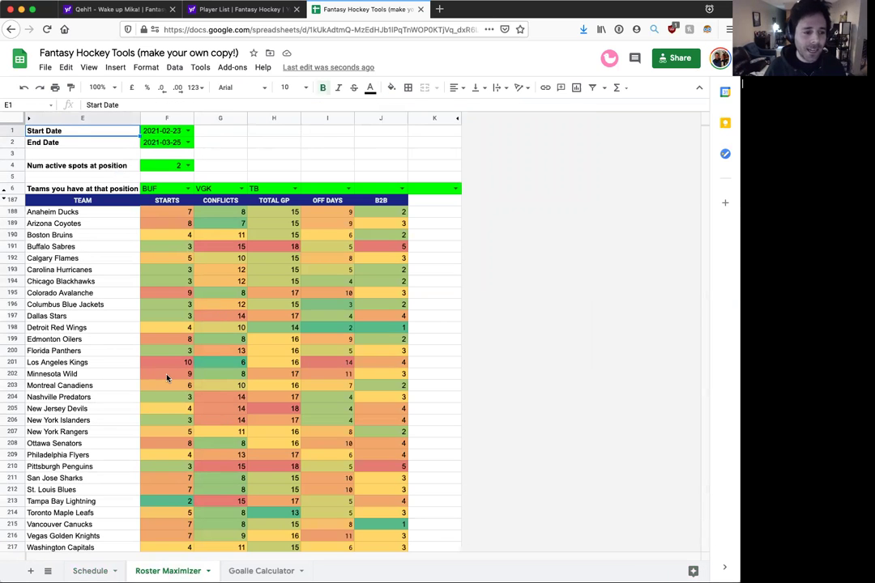
Review the Yahoo team roster, then open the Player List of available forwards and defensemen.
key("ctrl+Tab")
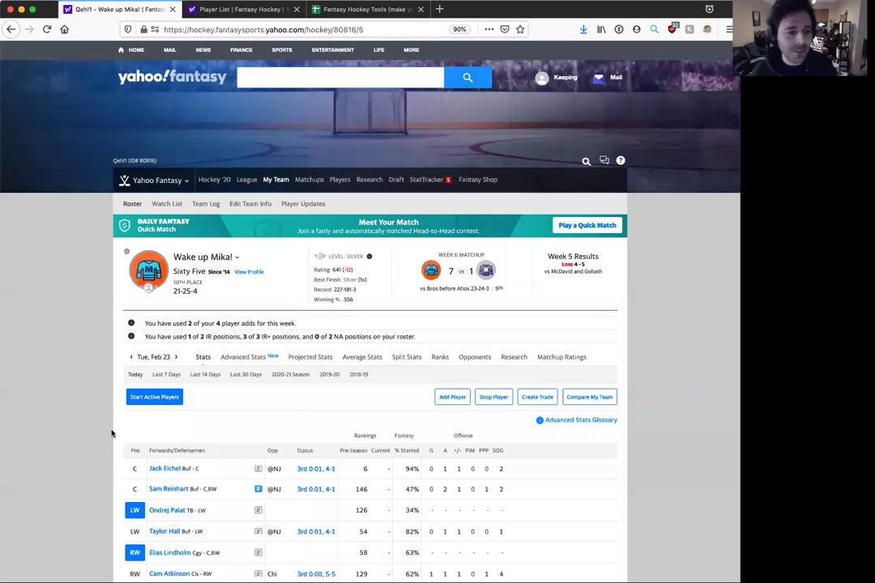
scroll(101, 434, "down", 3)
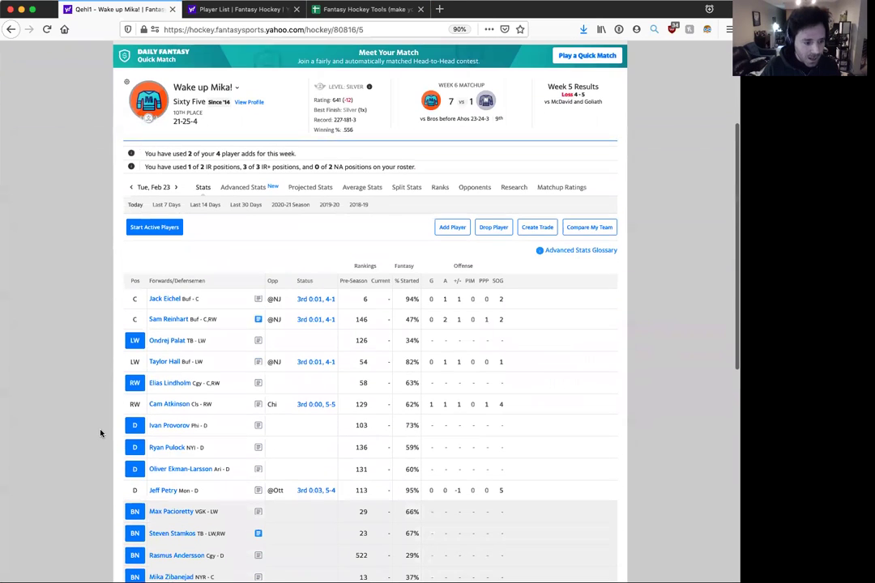
scroll(162, 493, "down", 1)
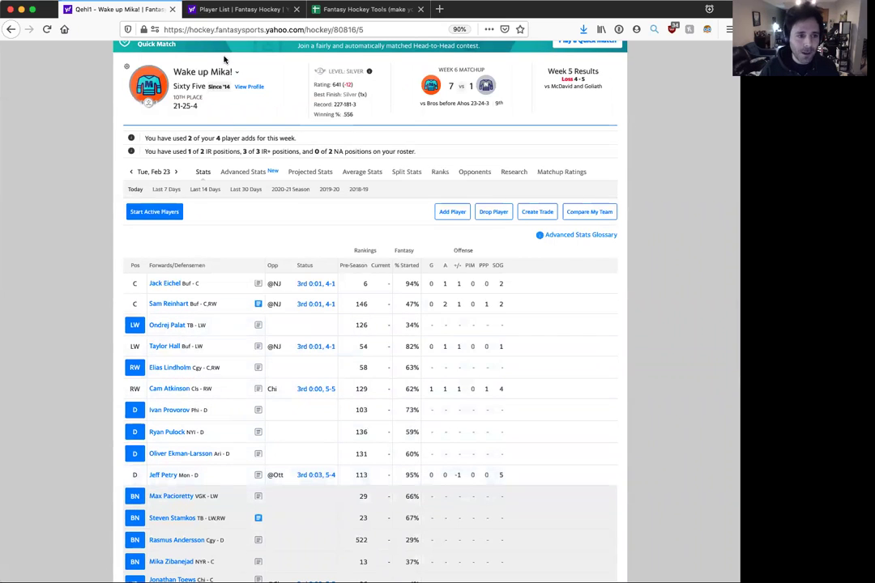
left_click(228, 10)
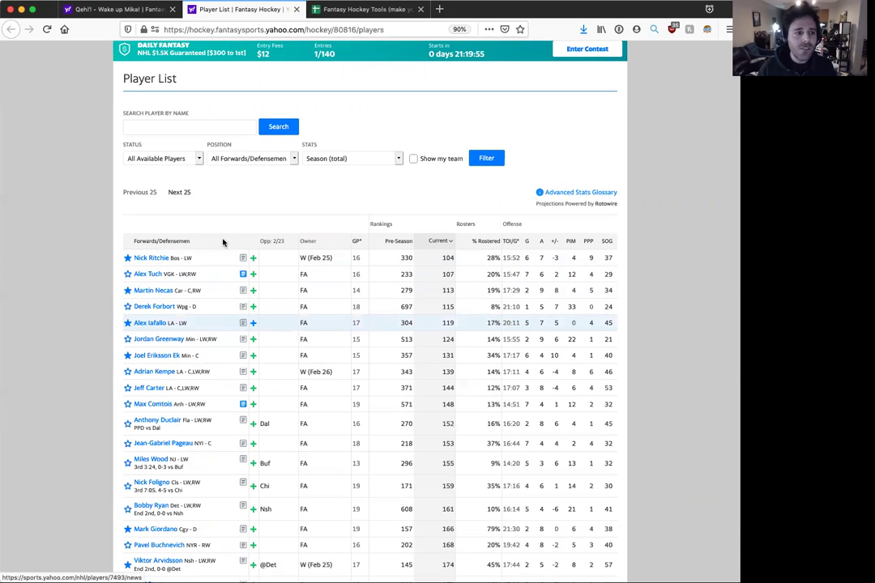
Change the Roster Maximizer start date to 2021-02-25 and check the active spots value in F4.
left_click(331, 9)
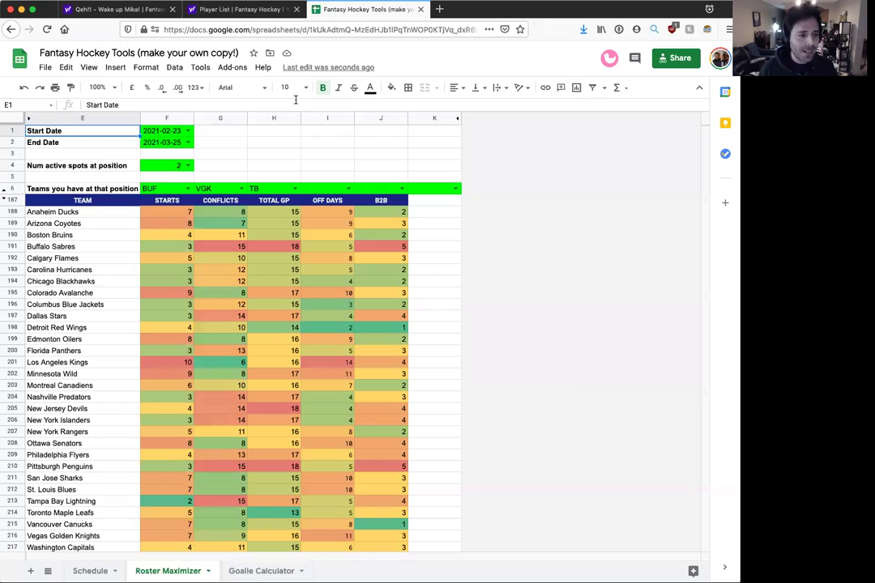
left_click(189, 132)
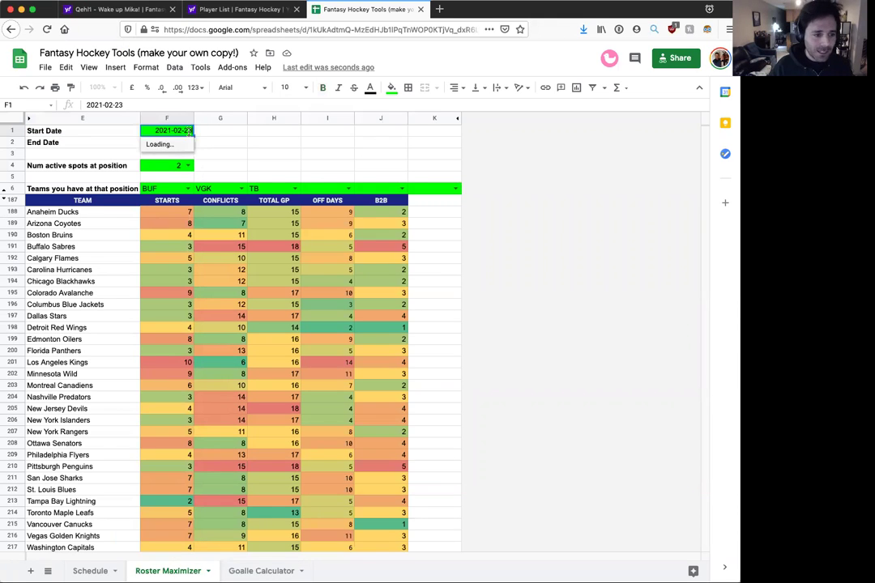
scroll(168, 303, "down", 3)
scroll(168, 304, "down", 4)
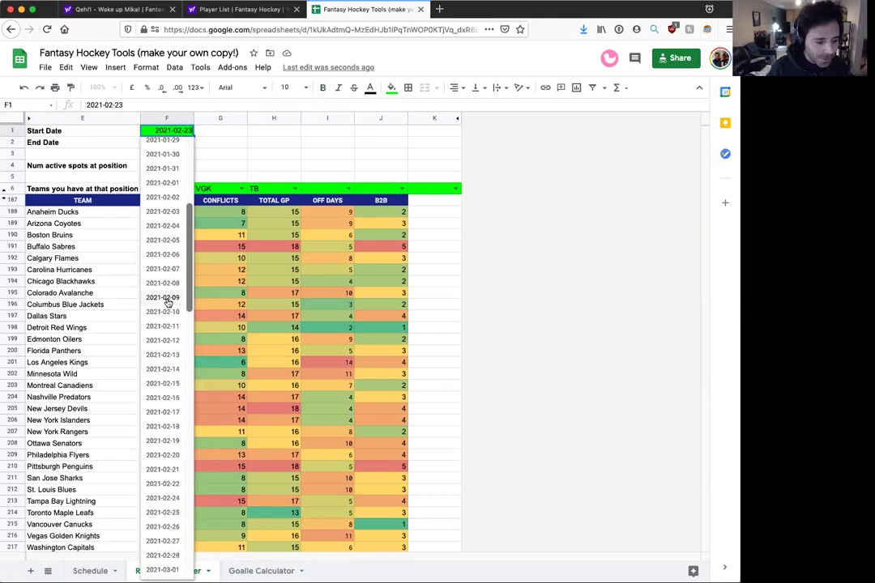
left_click(167, 362)
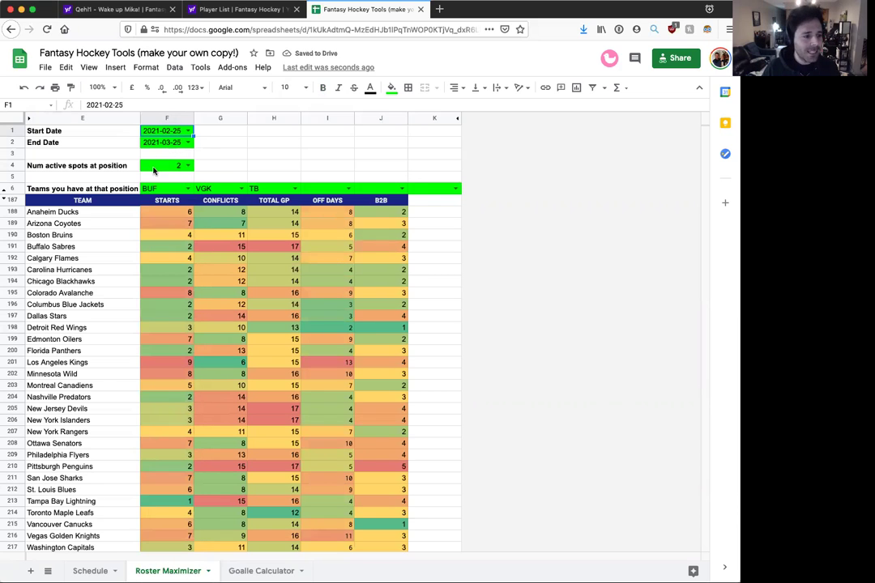
left_click(173, 166)
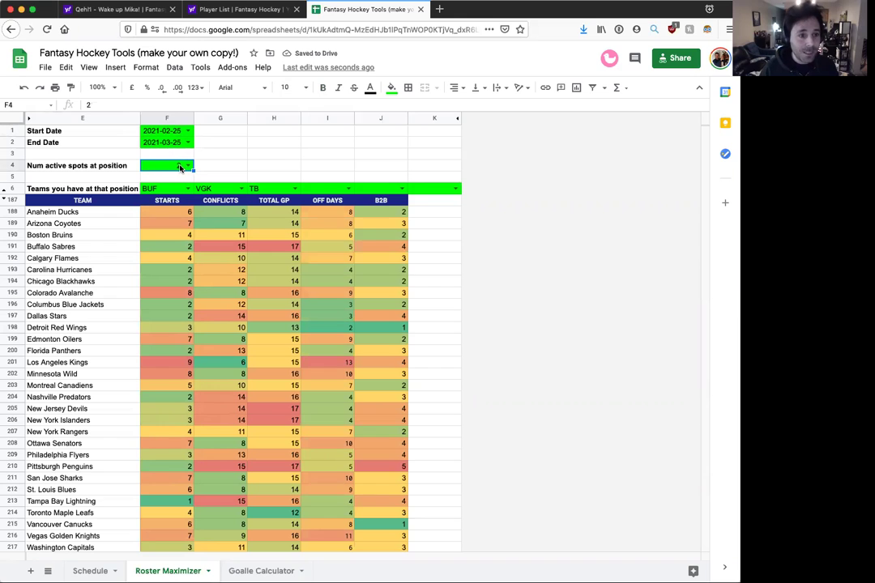
left_click(236, 9)
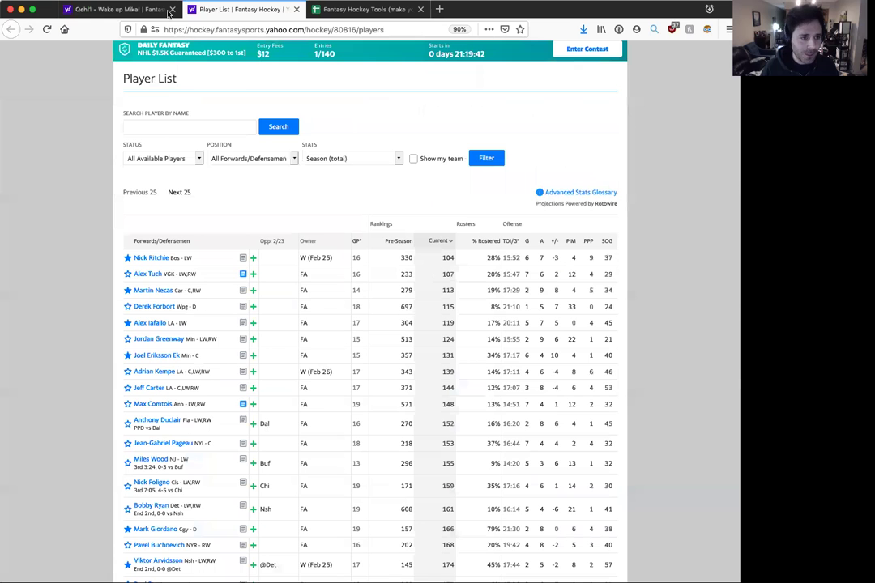
left_click(130, 8)
left_click(361, 9)
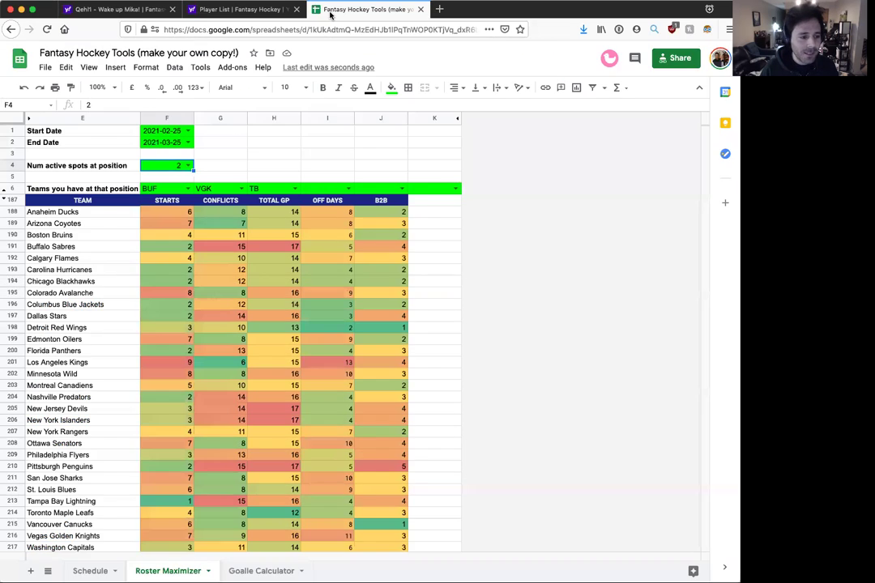
left_click(180, 189)
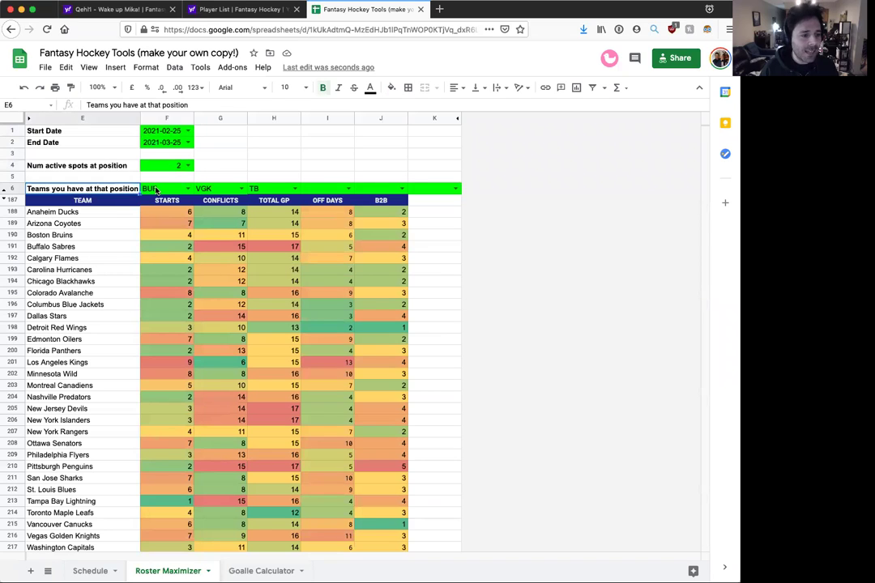
left_click(202, 189)
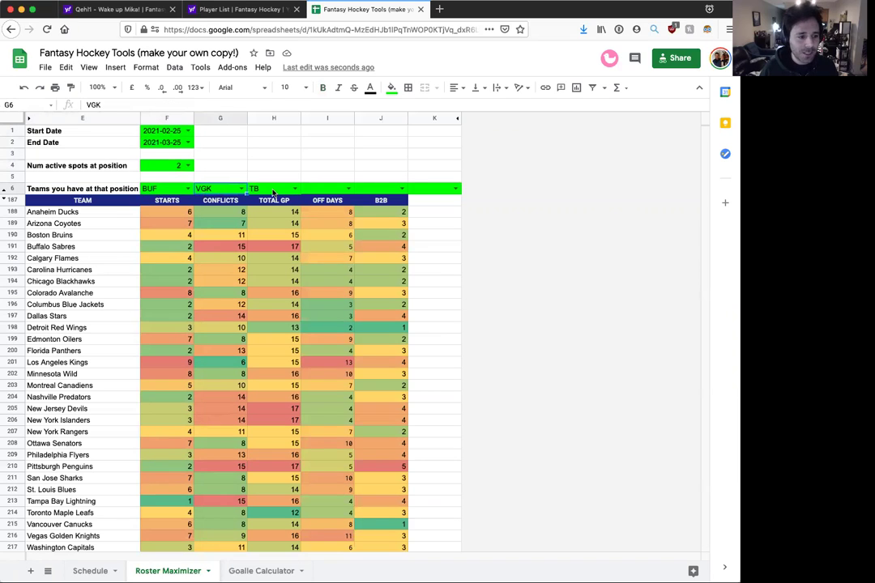
left_click(273, 191)
key("Delete")
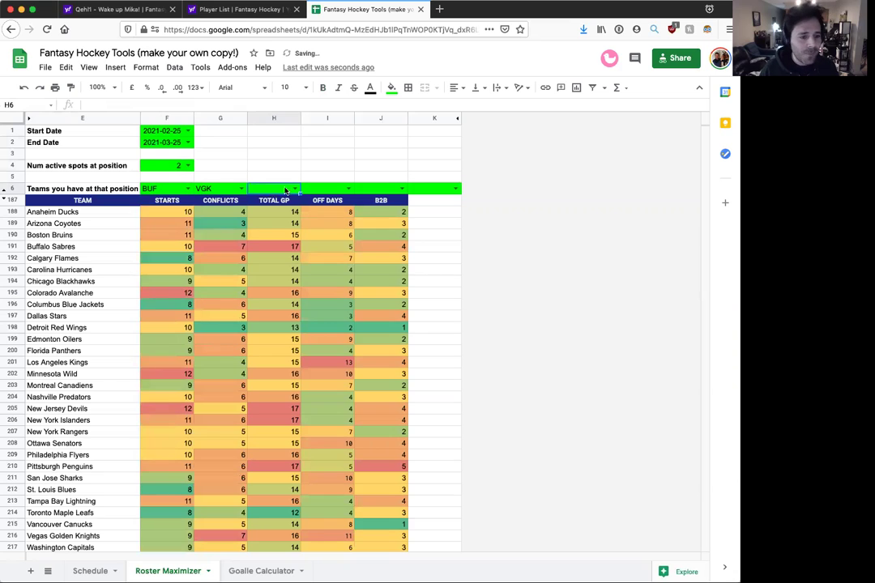
left_click(296, 190)
scroll(261, 342, "down", 3)
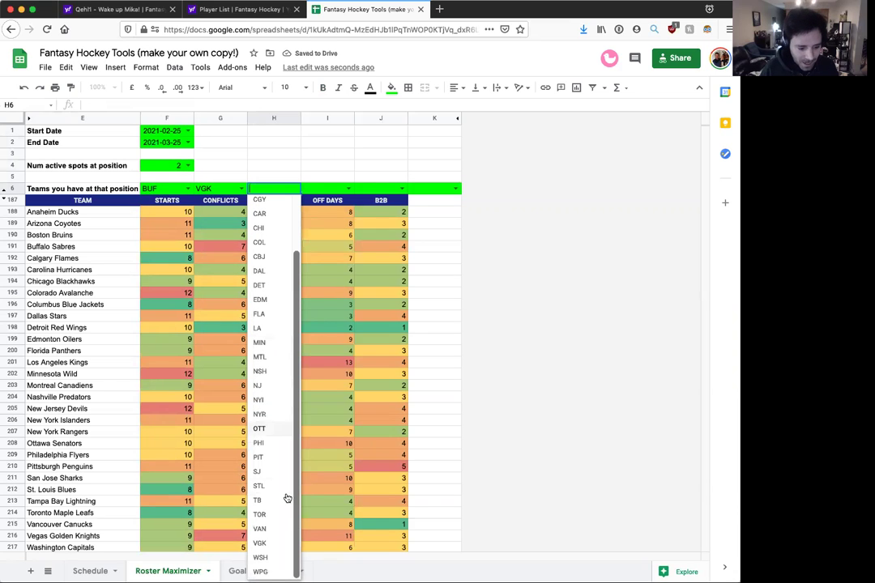
left_click(259, 502)
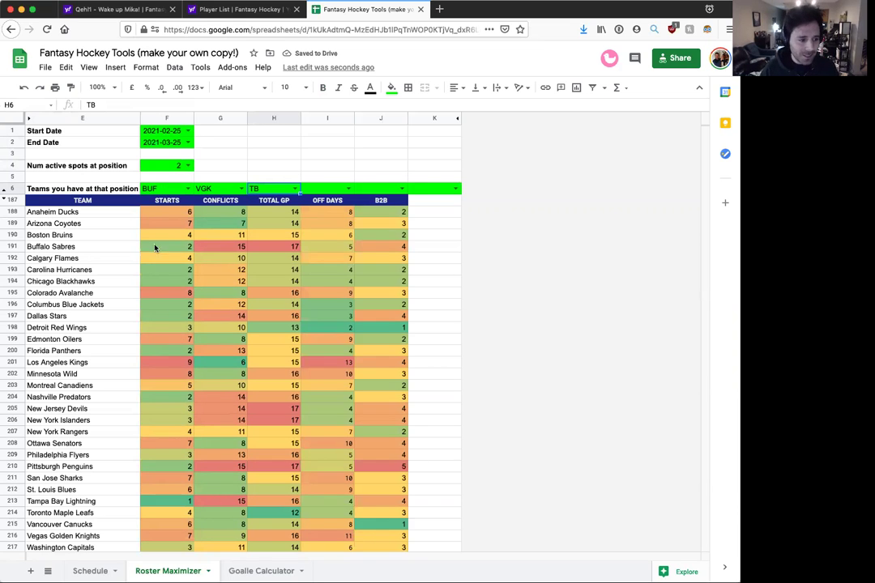
left_click(110, 237)
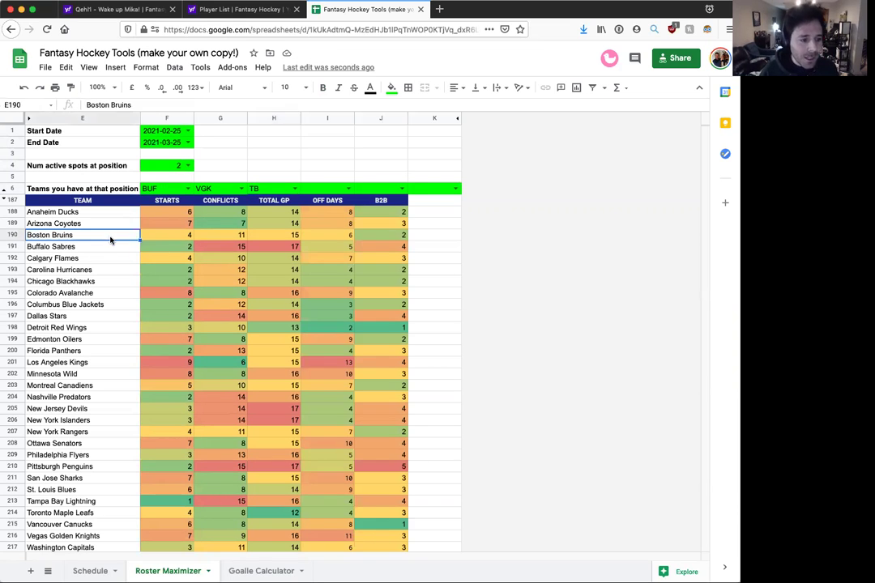
left_click(239, 9)
left_click(365, 9)
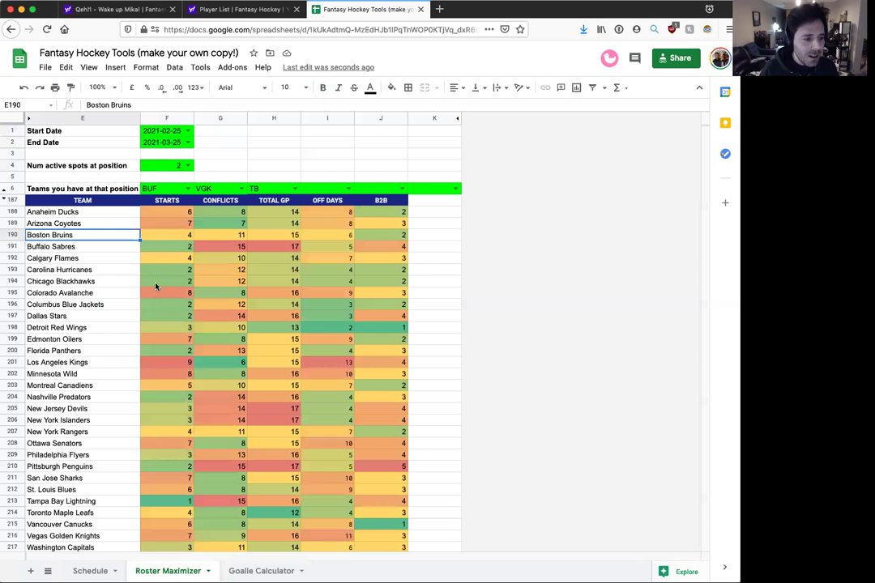
left_click(168, 235)
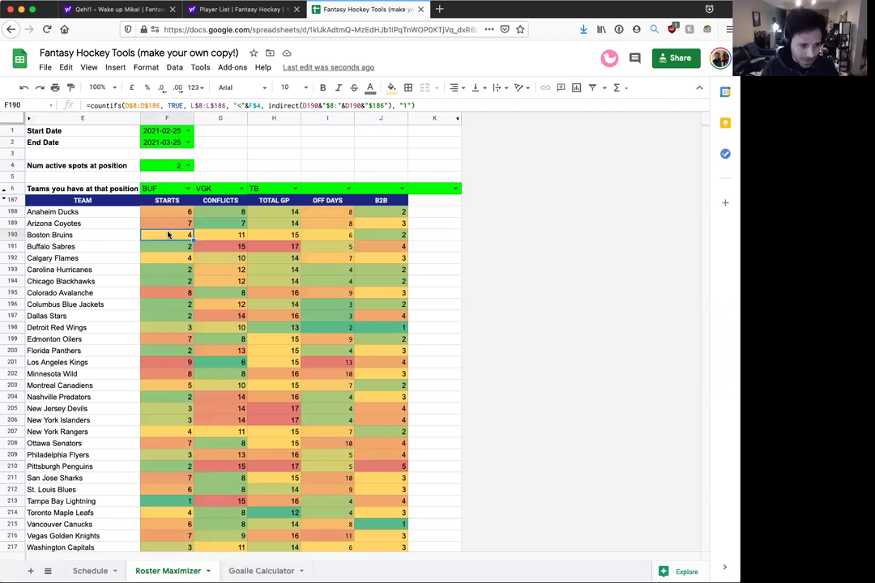
left_click(221, 235)
left_click(267, 237)
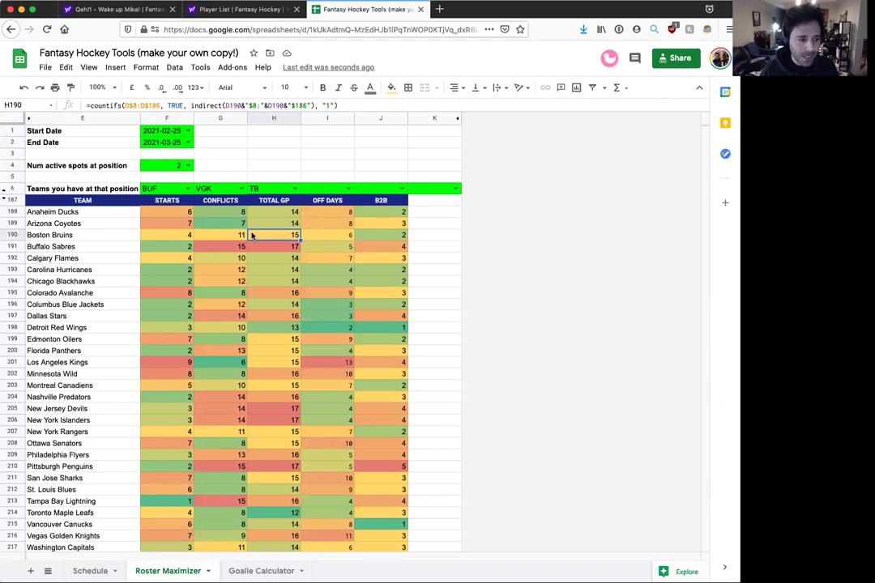
left_click(179, 238)
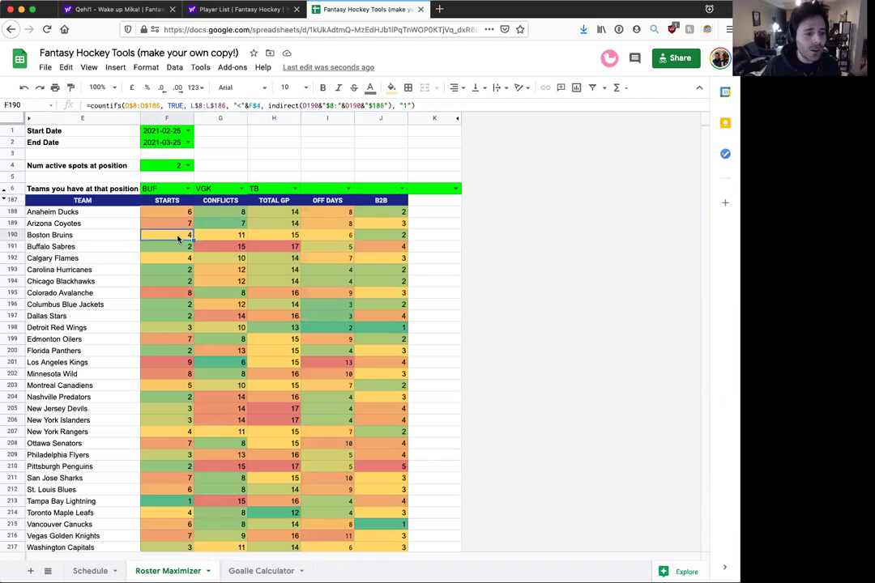
left_click(228, 236)
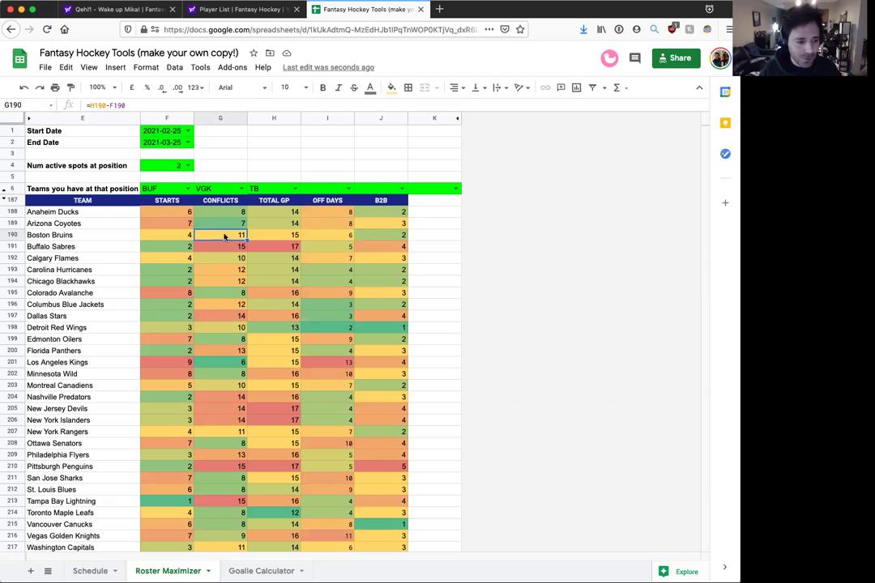
left_click(181, 235)
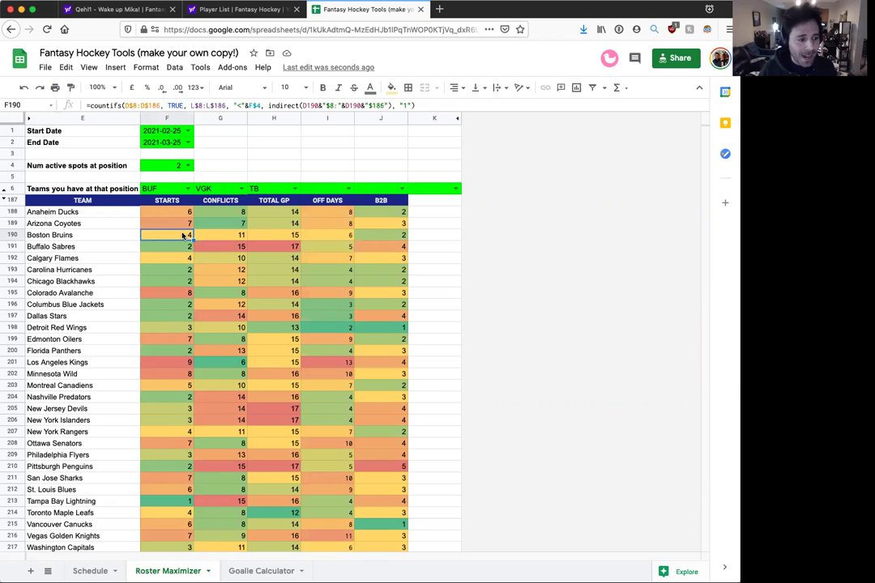
Inspect the Los Angeles Kings STARTS, TOTAL GP and CONFLICTS formulas, then view the Goalie Calculator.
left_click(167, 366)
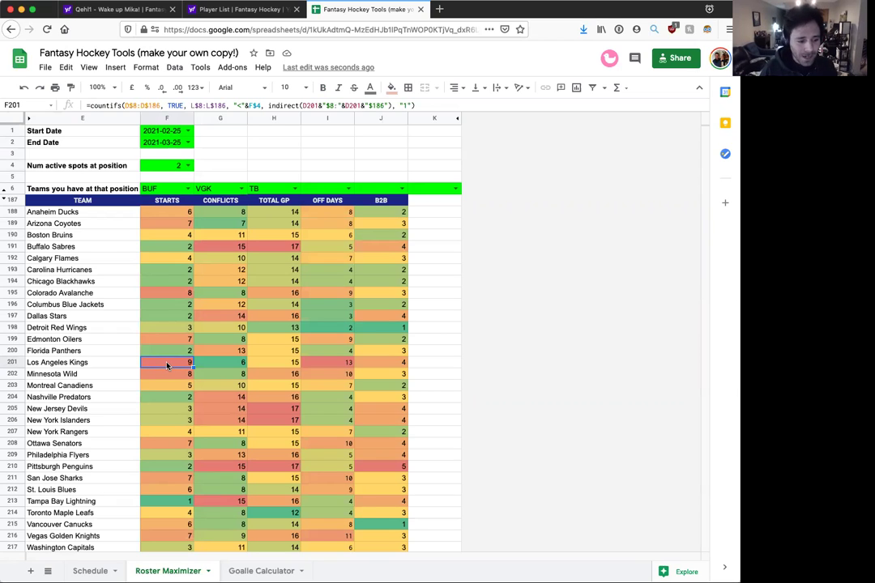
left_click(294, 365)
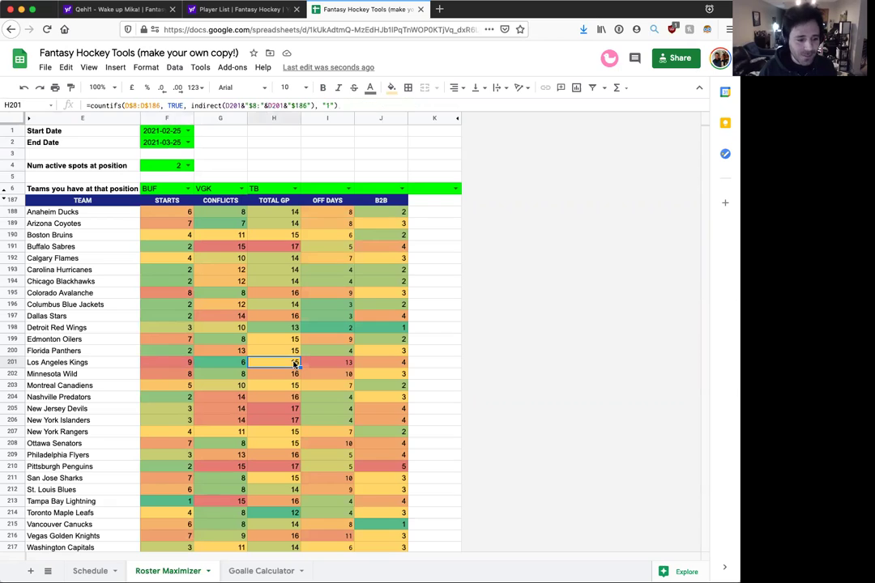
left_click(233, 364)
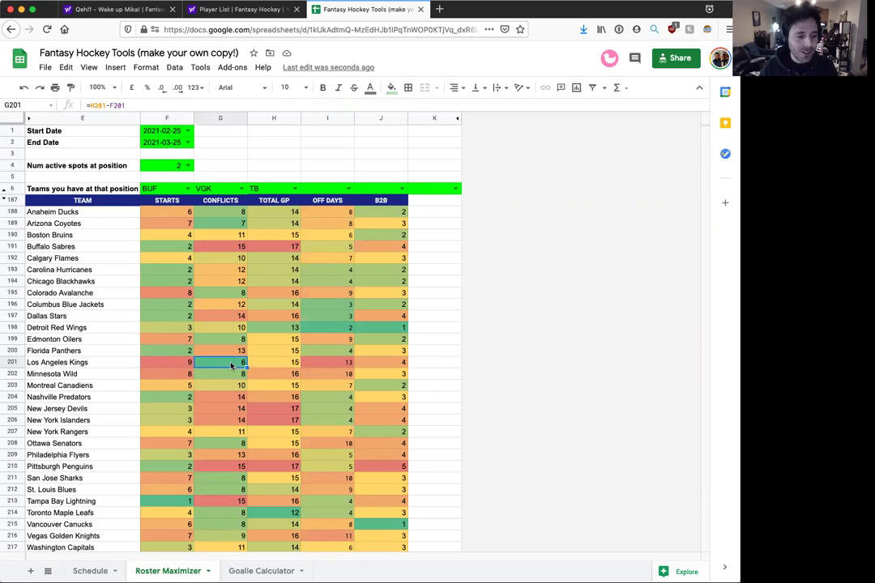
left_click(185, 364)
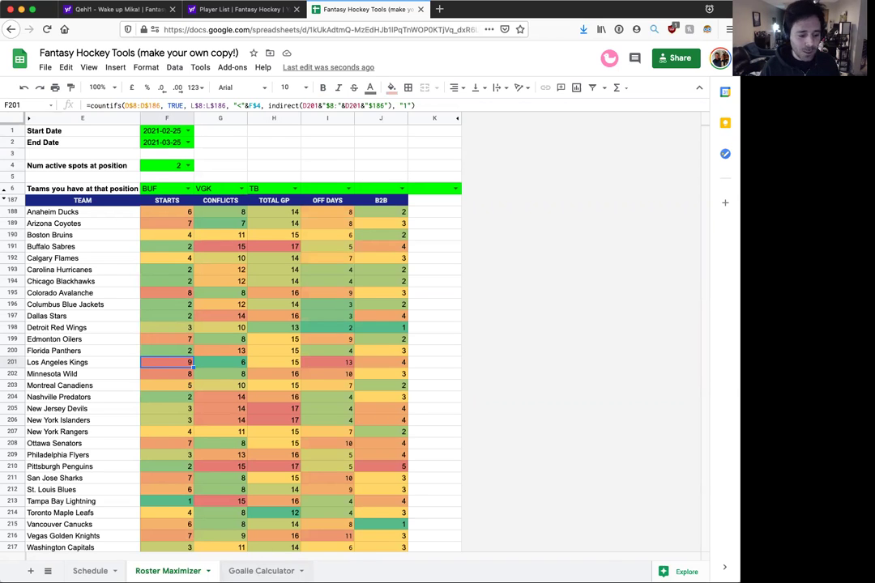
left_click(259, 571)
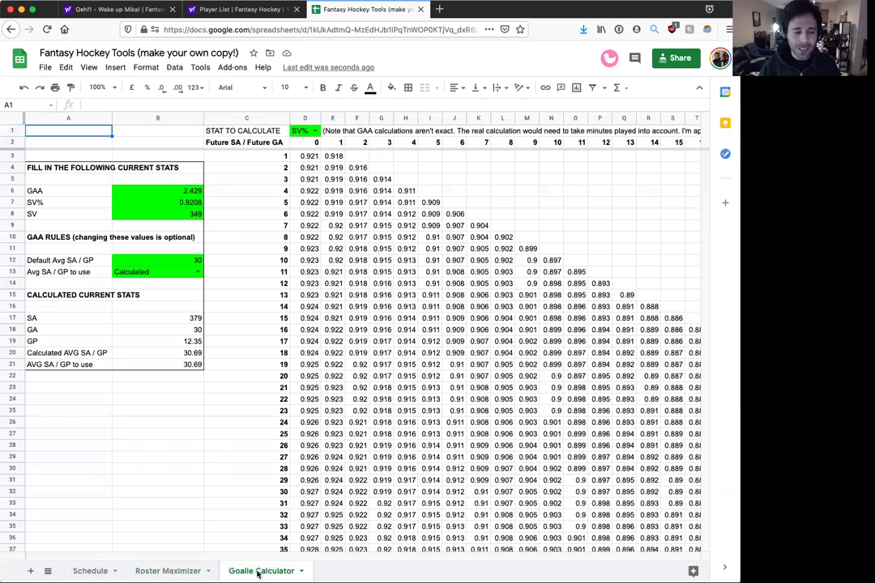
Check the Philadelphia Flyers STARTS value, then the Schedule's Last Updated date of 2021-02-23.
left_click(179, 570)
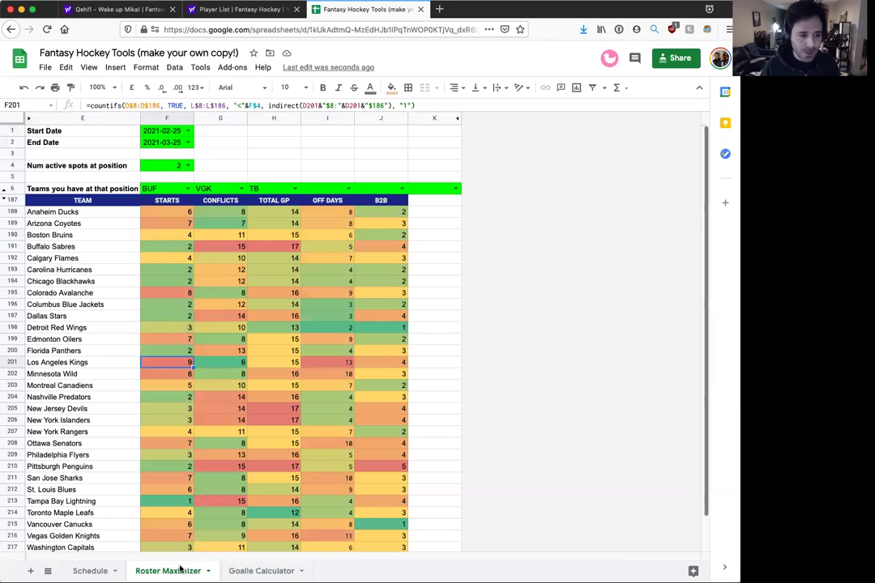
left_click(191, 455)
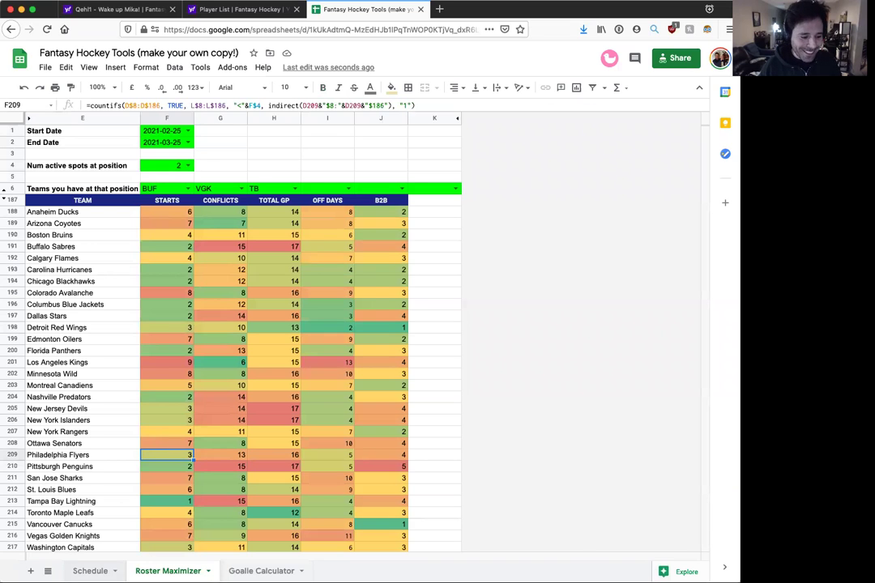
left_click(96, 571)
left_click(341, 132)
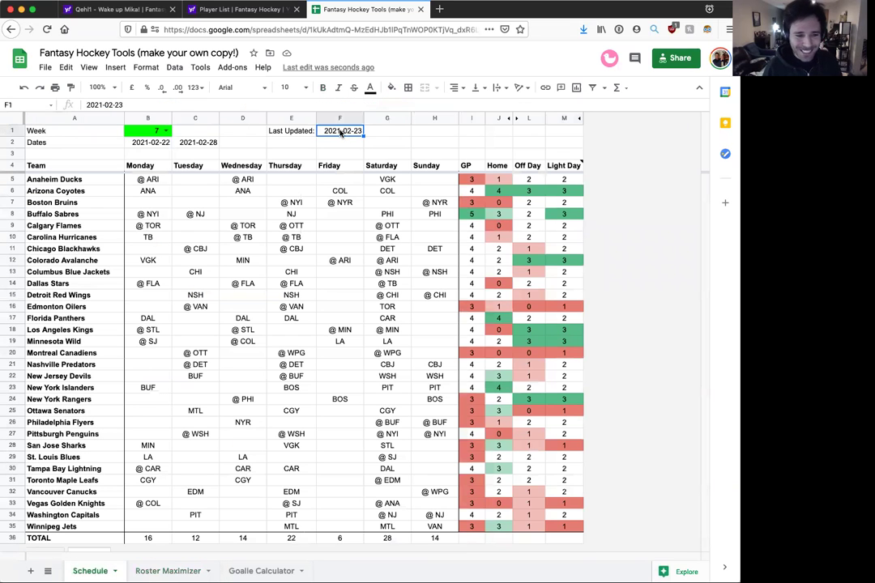